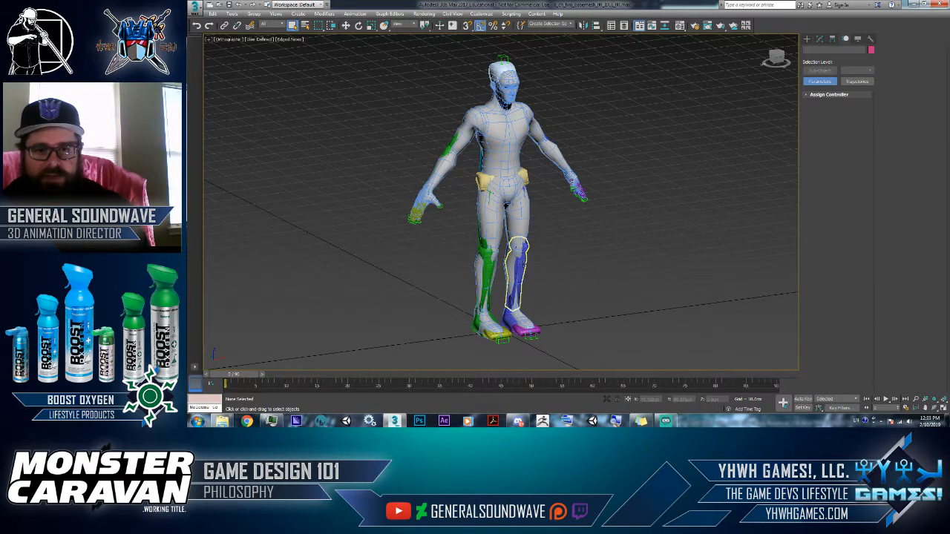
Take the biped out of Figure Mode and play back the idle animation, returning to the first frame.
left_click(815, 137)
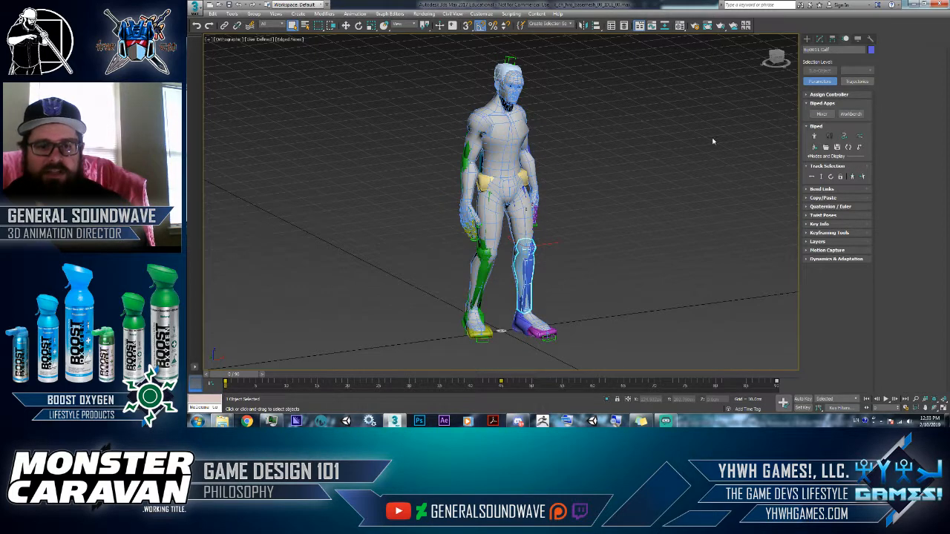
key("ctrl+a")
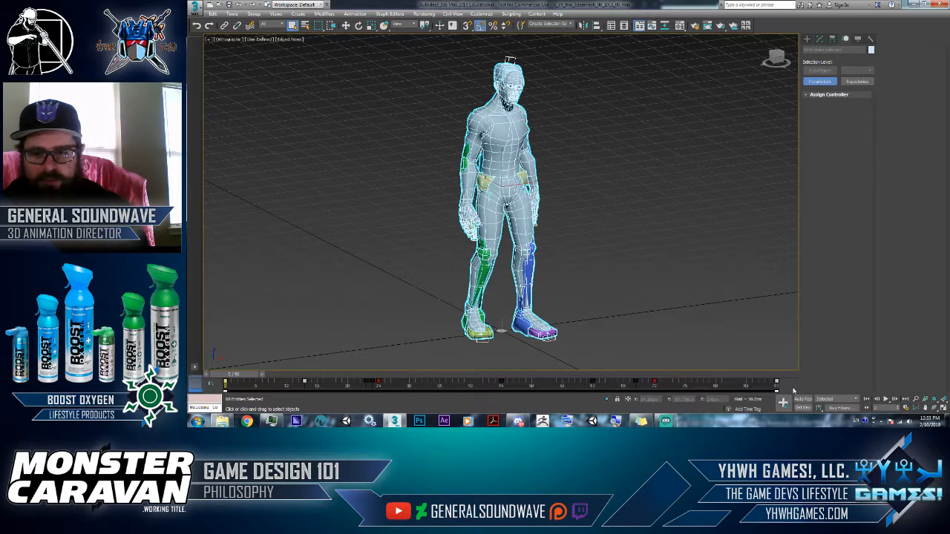
left_click(734, 295)
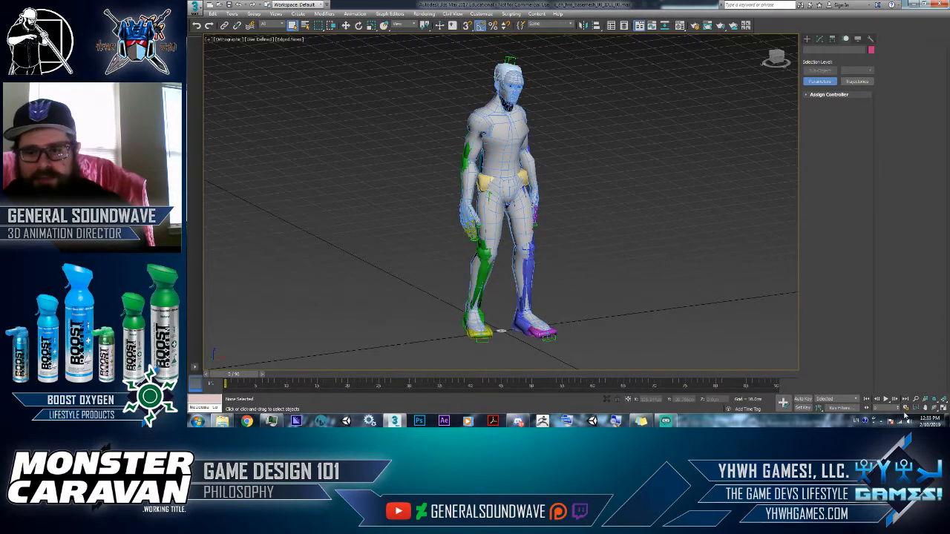
left_click(885, 398)
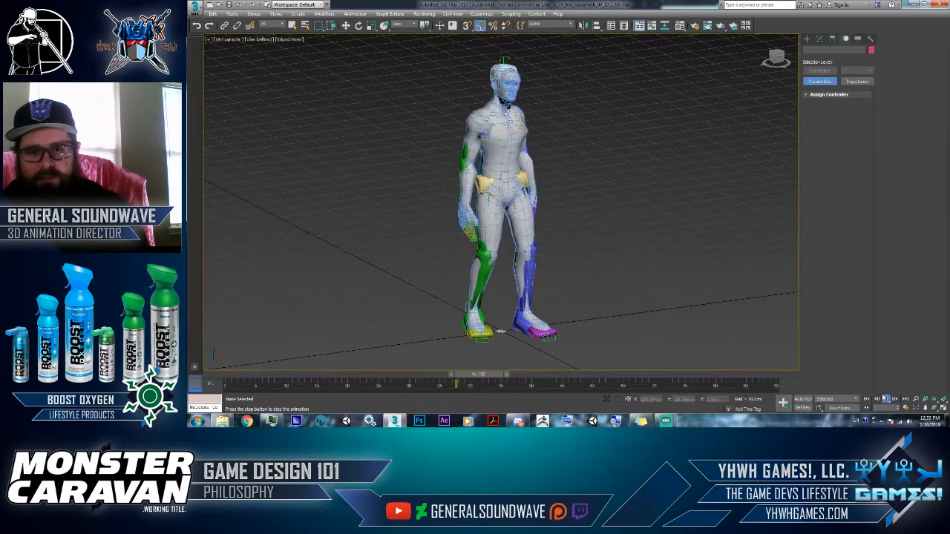
left_click(866, 400)
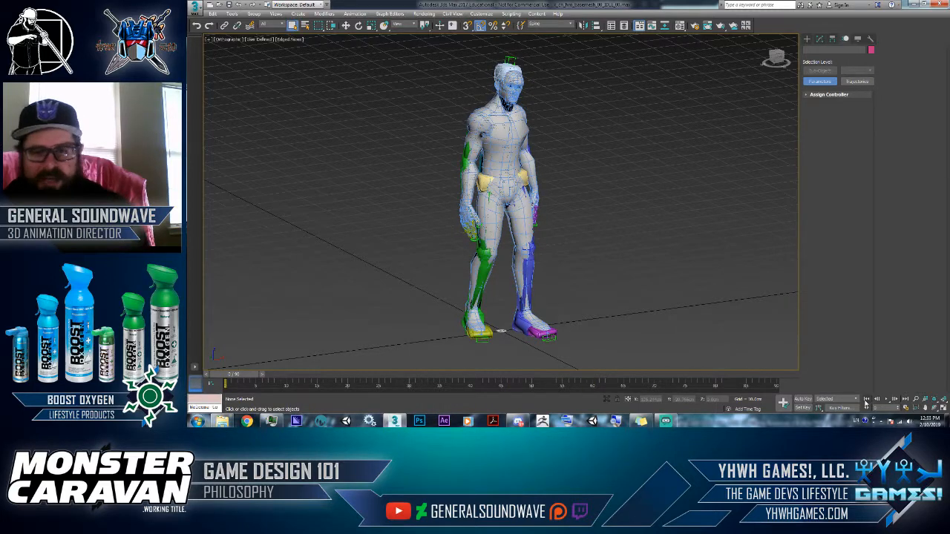
Set the animation's end time to 120 frames in the time configuration.
left_click(904, 410)
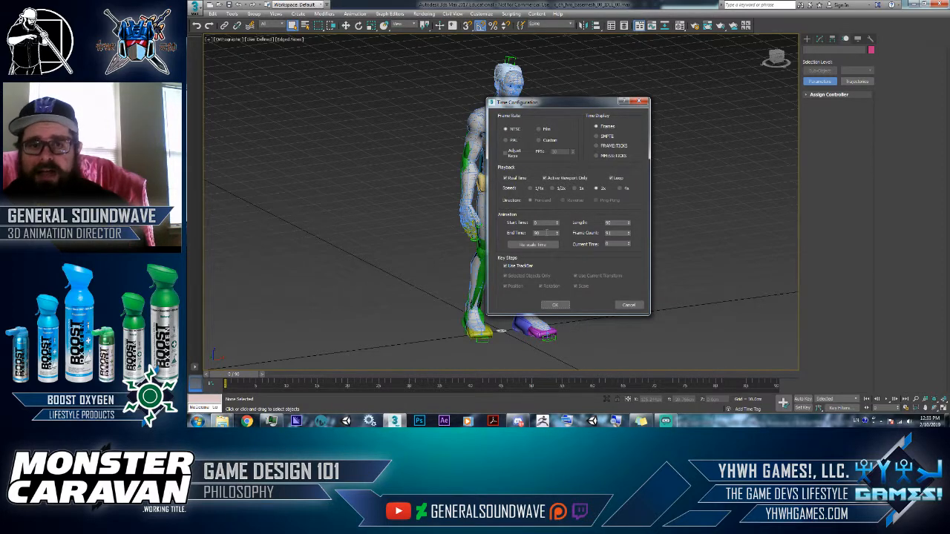
double_click(547, 232)
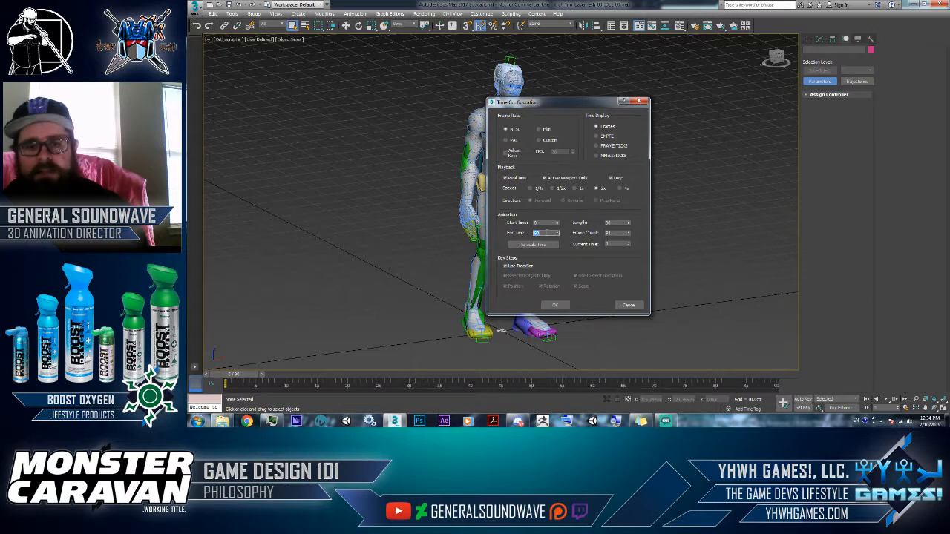
type("120")
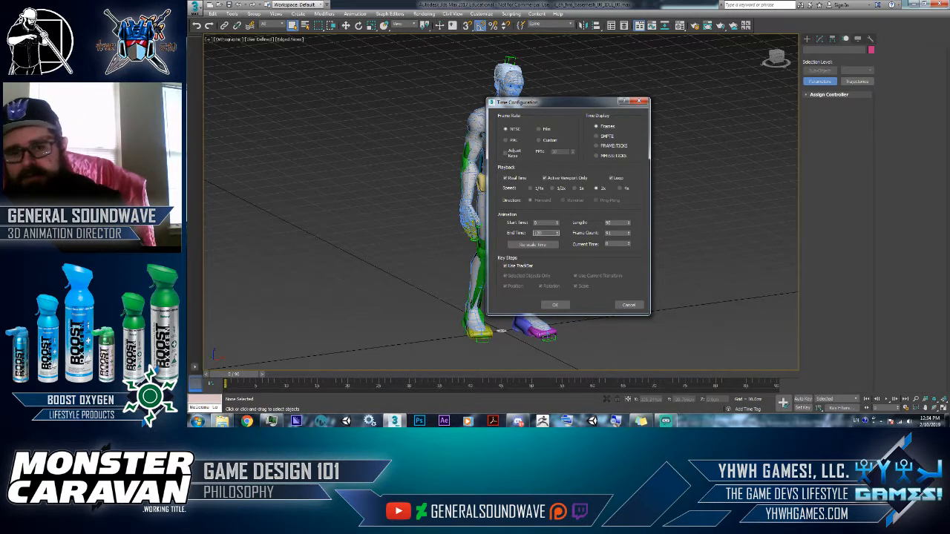
left_click(553, 305)
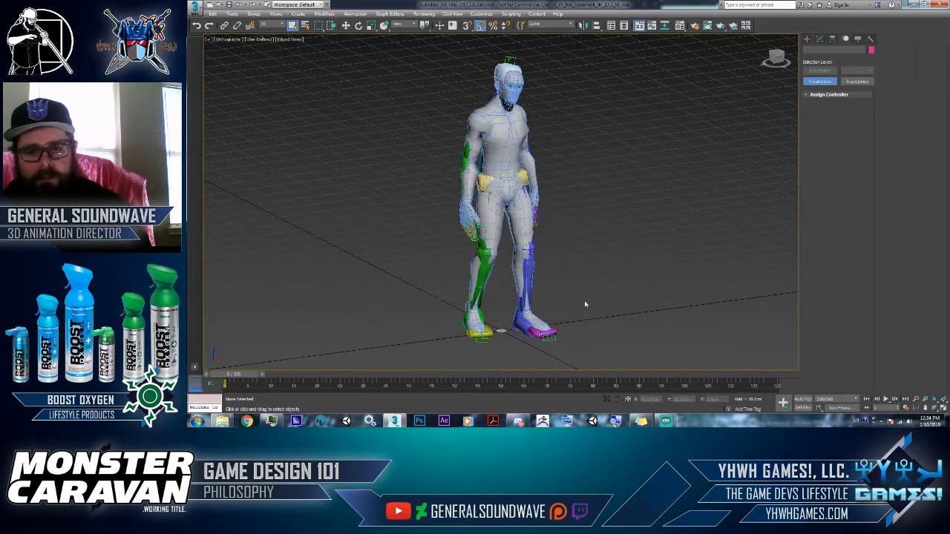
Select every object in the scene and all of their animation keys, checking that the track bar shows the selection range.
left_click_drag(629, 45, 630, 39)
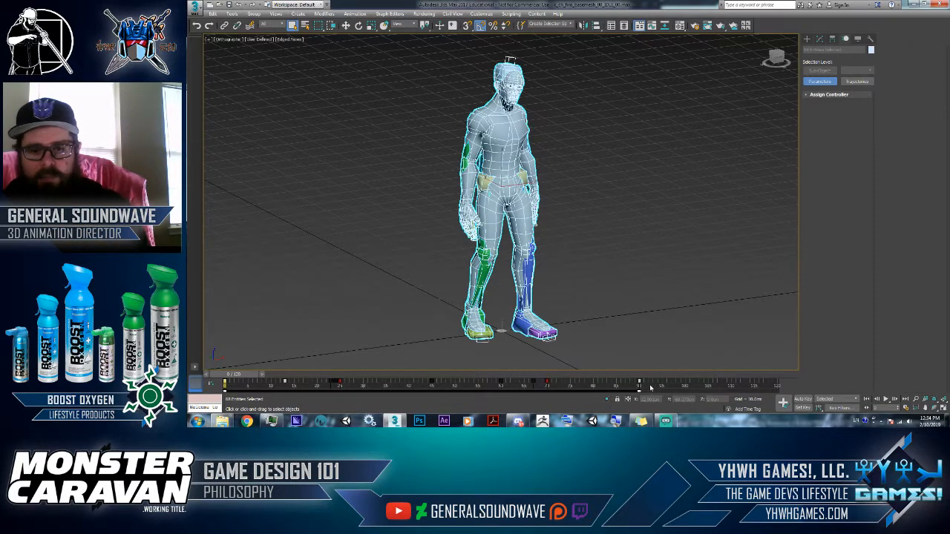
right_click(651, 386)
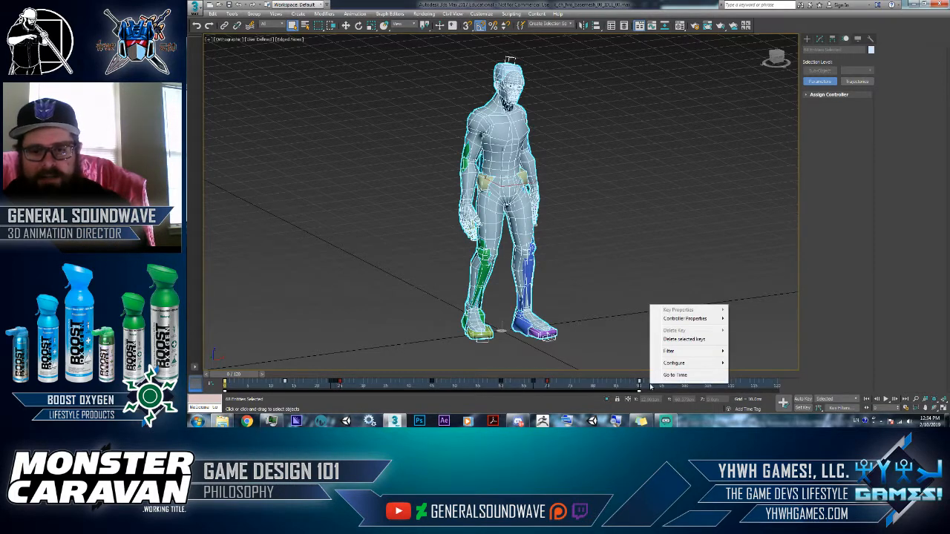
mouse_move(677, 367)
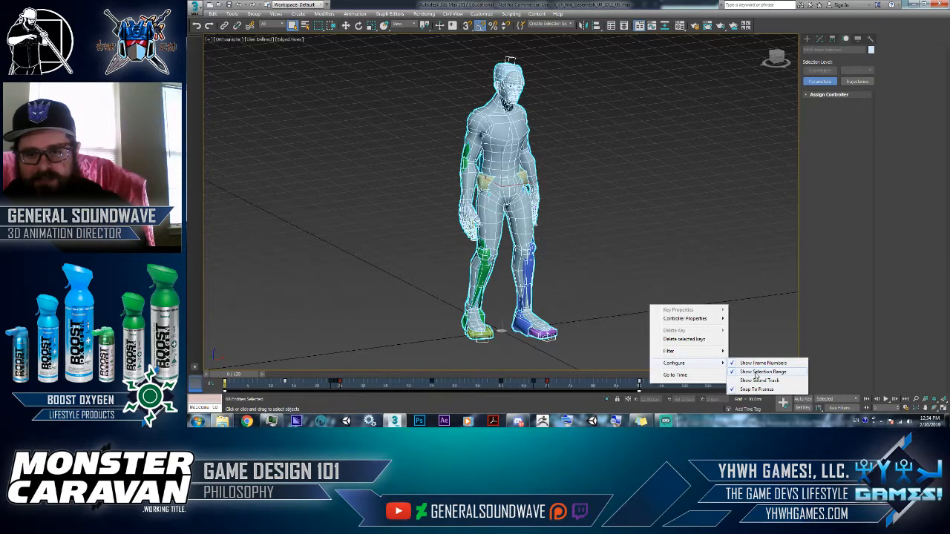
left_click(575, 392)
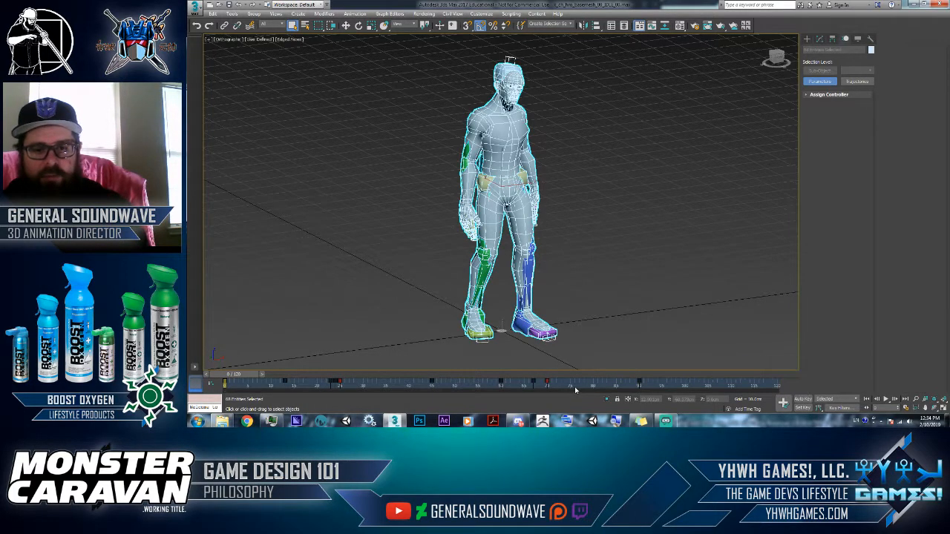
left_click_drag(662, 387, 220, 386)
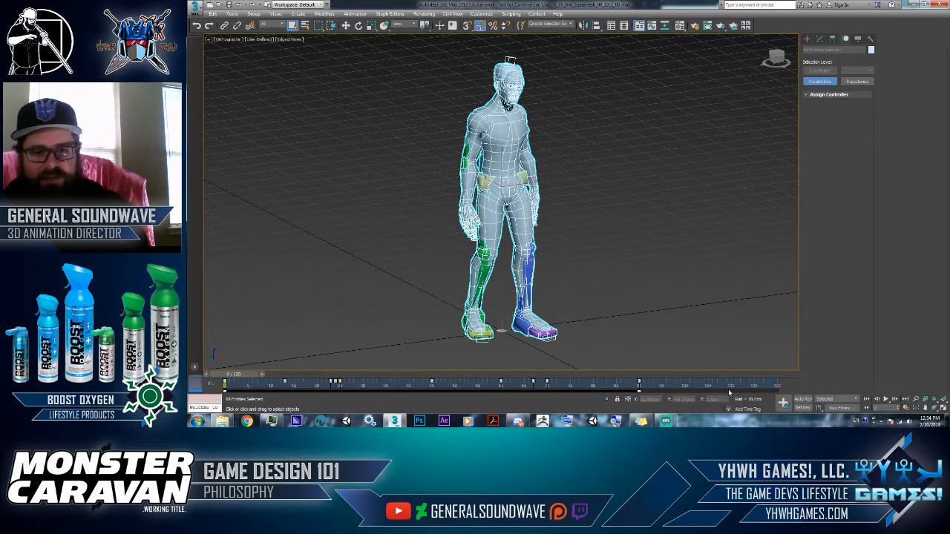
Try compressing the selected keys to end at frame 60, preview the faster animation, and undo the scaling.
left_click_drag(637, 389, 500, 390)
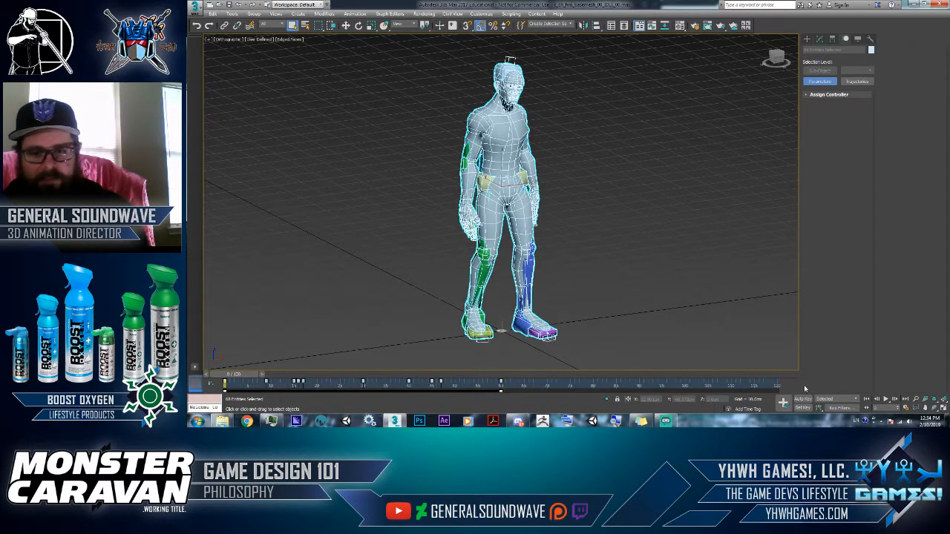
left_click(886, 399)
left_click(886, 399)
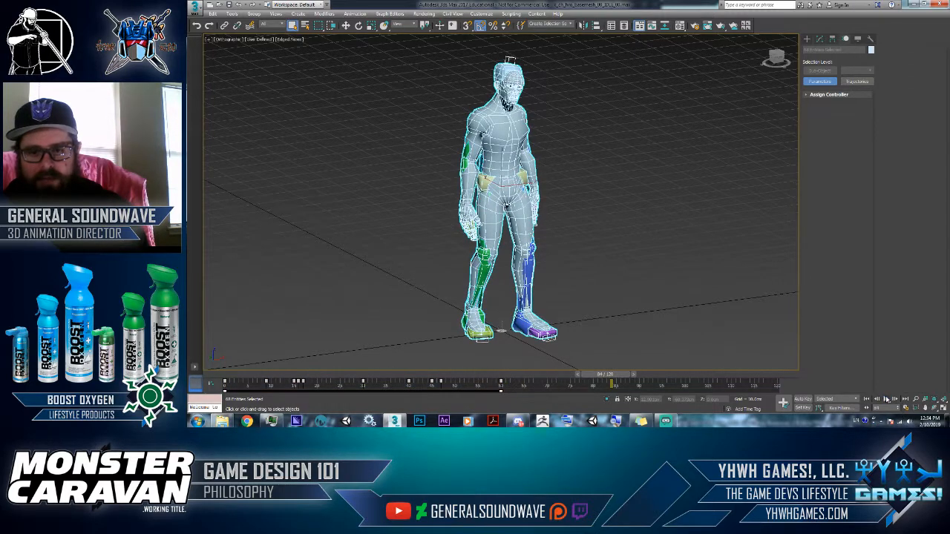
left_click(528, 377)
key("ctrl+z")
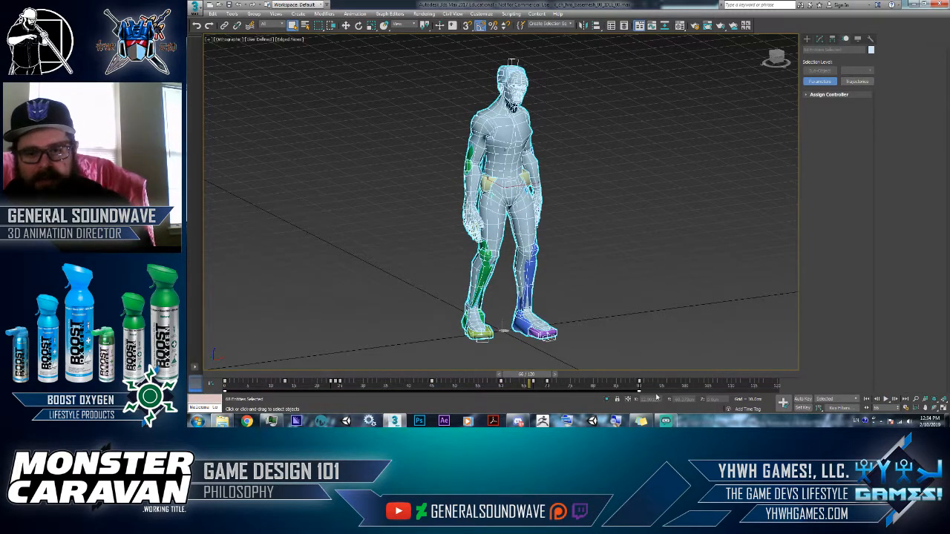
Stretch the selected keys to end at frame 120, preview the animation, and hide the edged faces on the deselected character.
left_click_drag(637, 391, 777, 393)
left_click(885, 400)
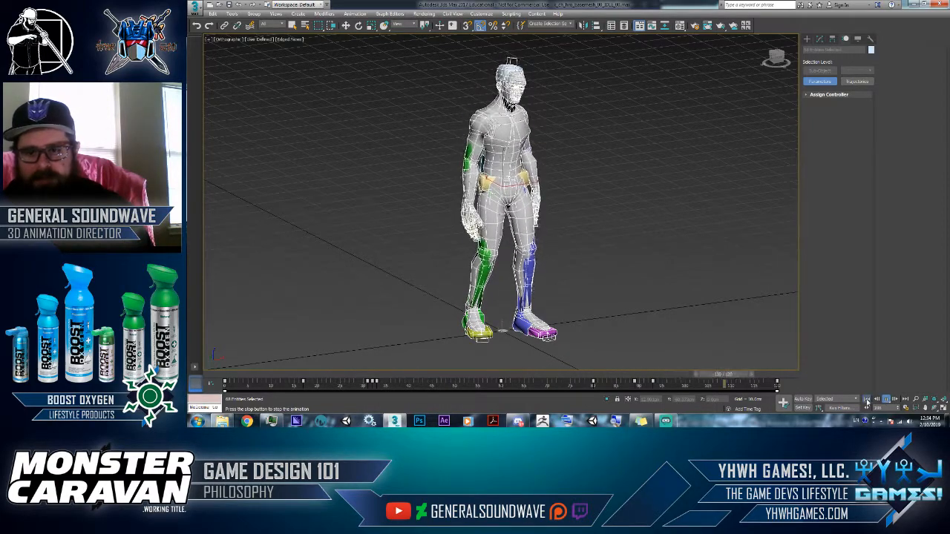
left_click(886, 400)
left_click(678, 320)
key("F4")
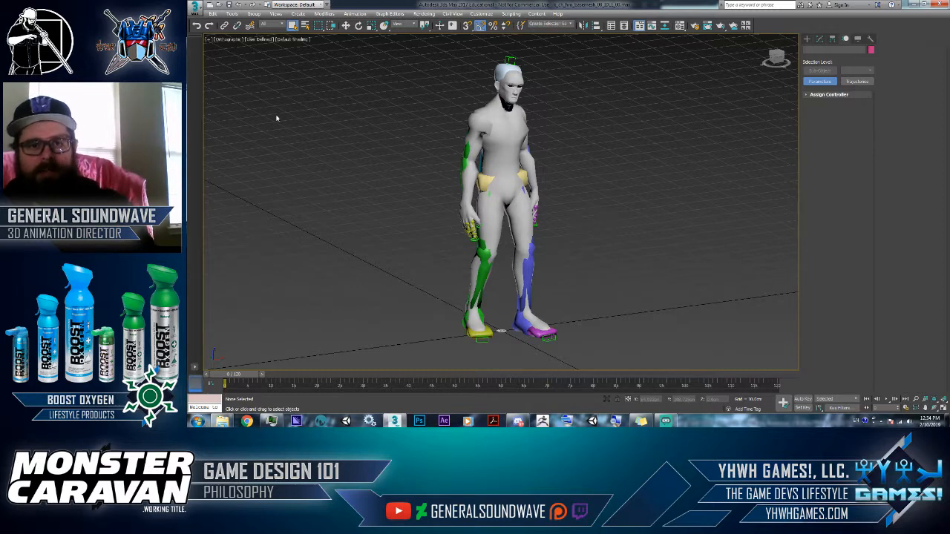
Export the scene as FBX into the Export folder, reusing the sk_chm_baseMesh_00_00 file name with its prefix edited.
left_click(195, 6)
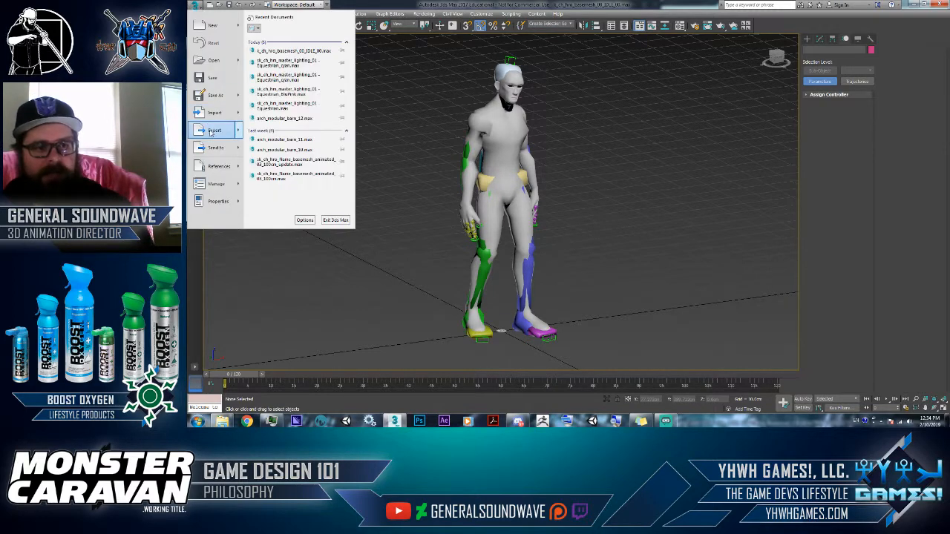
left_click(214, 129)
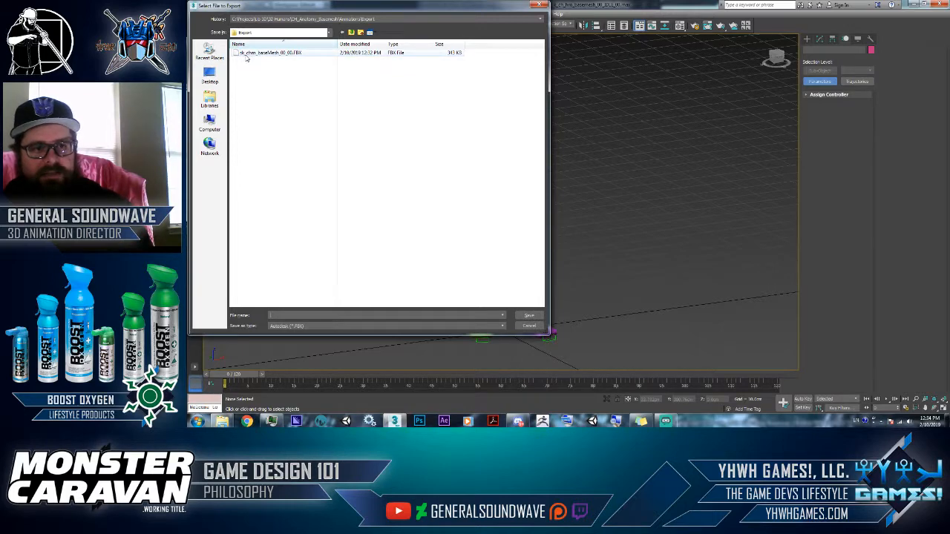
left_click(275, 57)
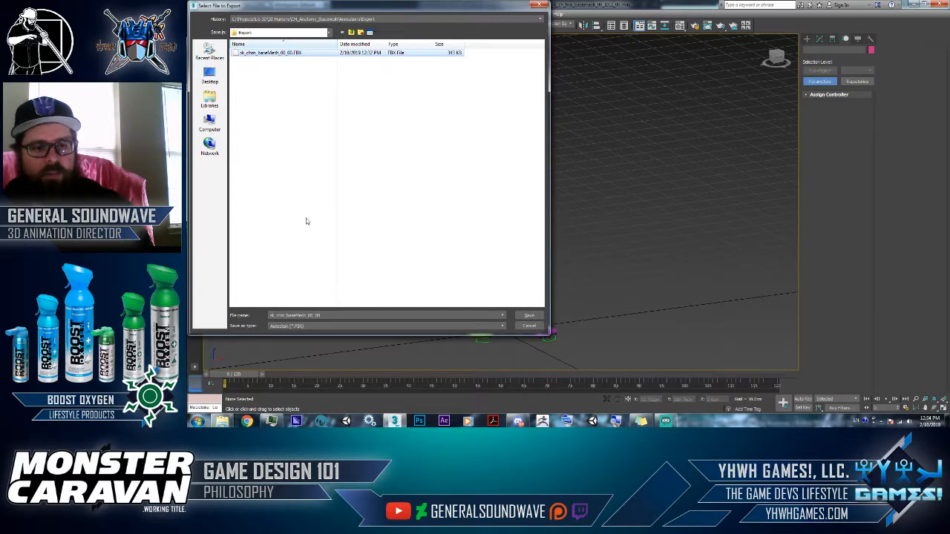
left_click(275, 317)
left_click(273, 316)
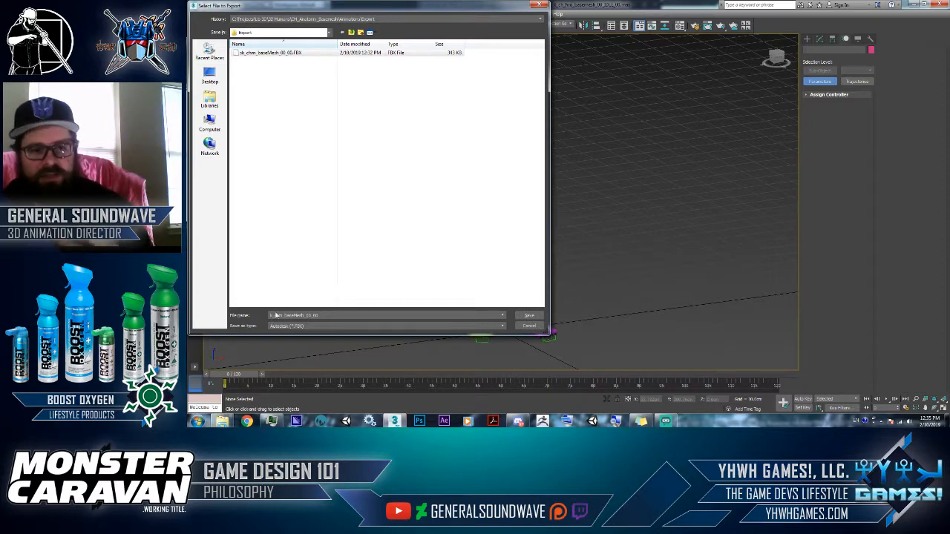
left_click(528, 317)
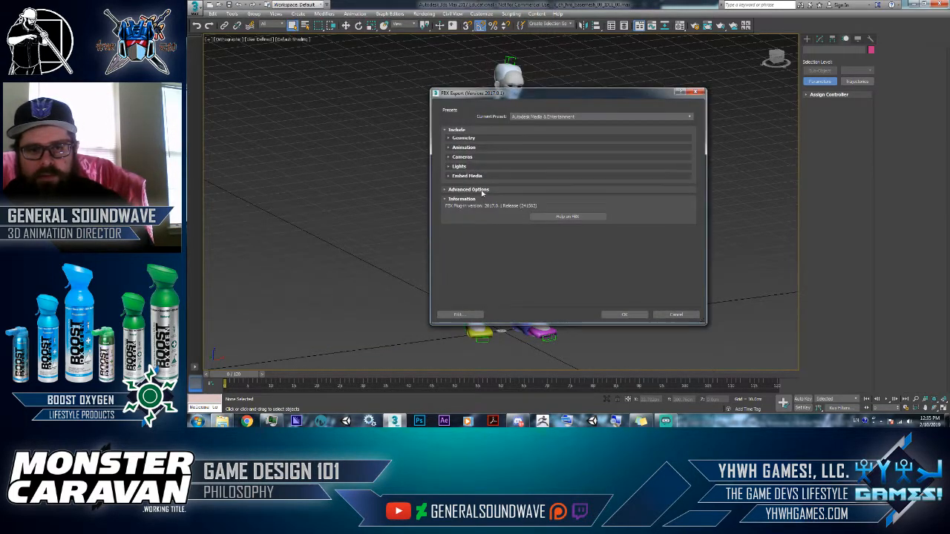
Turn off automatic units in the advanced FBX options so the scene units are converted to centimeters.
left_click(482, 190)
left_click(469, 227)
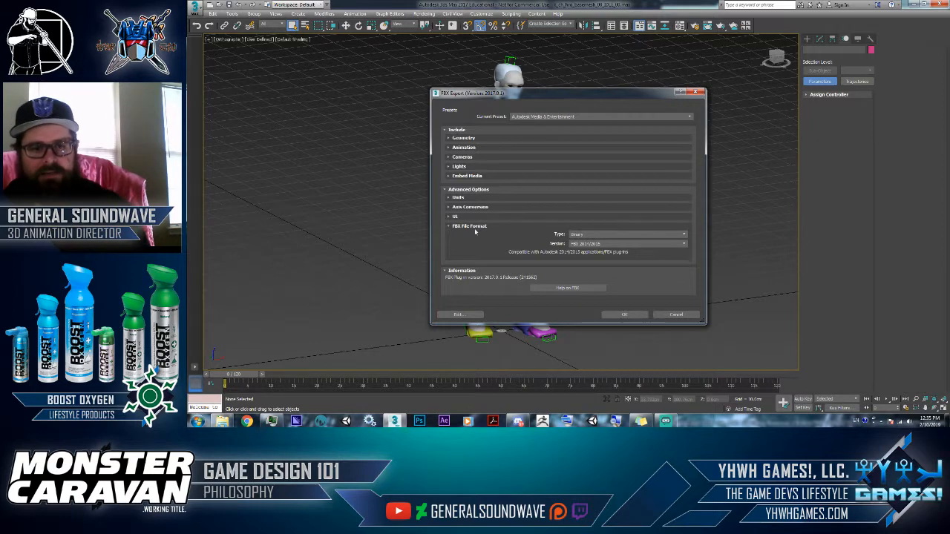
left_click(455, 216)
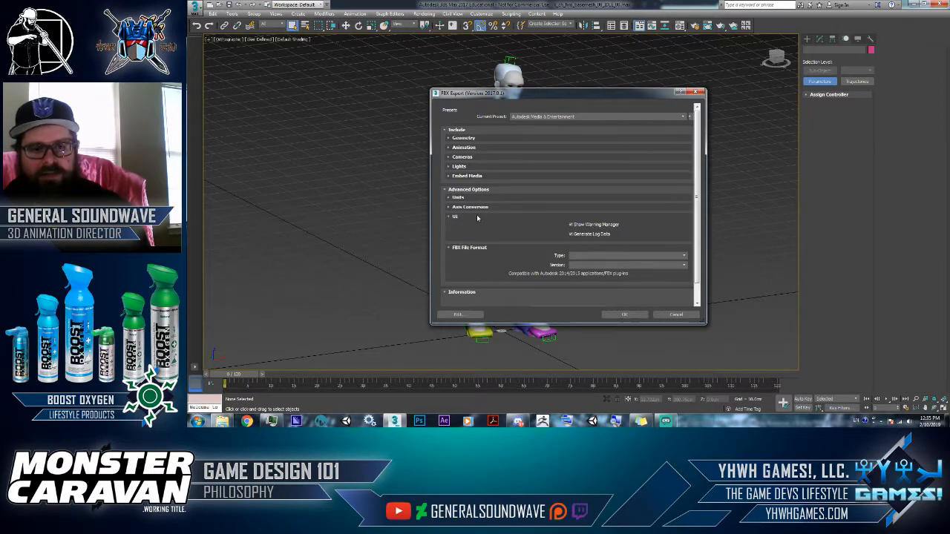
left_click(471, 208)
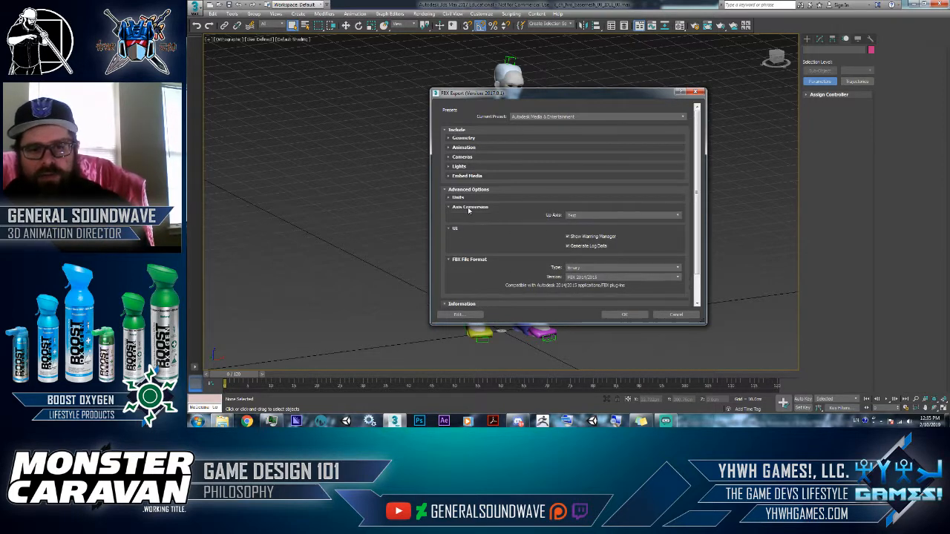
left_click(475, 198)
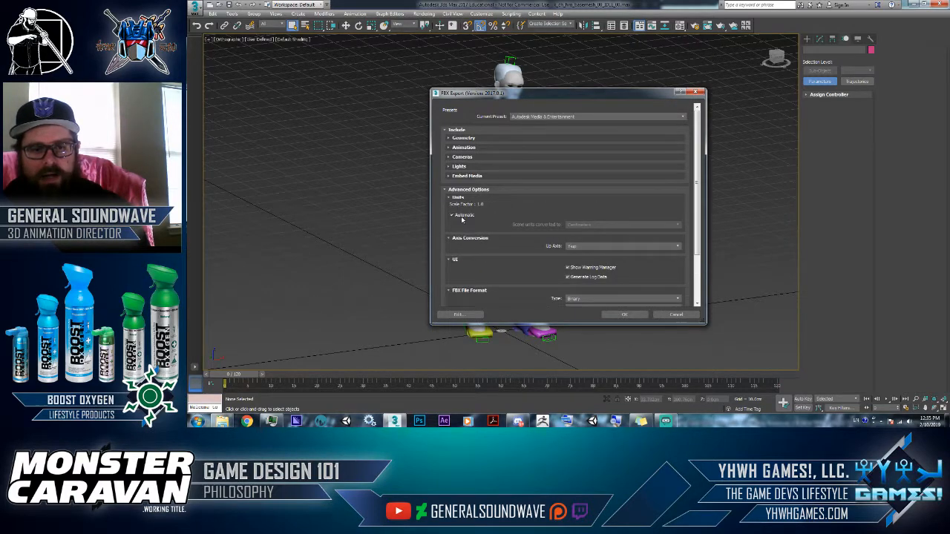
left_click(462, 218)
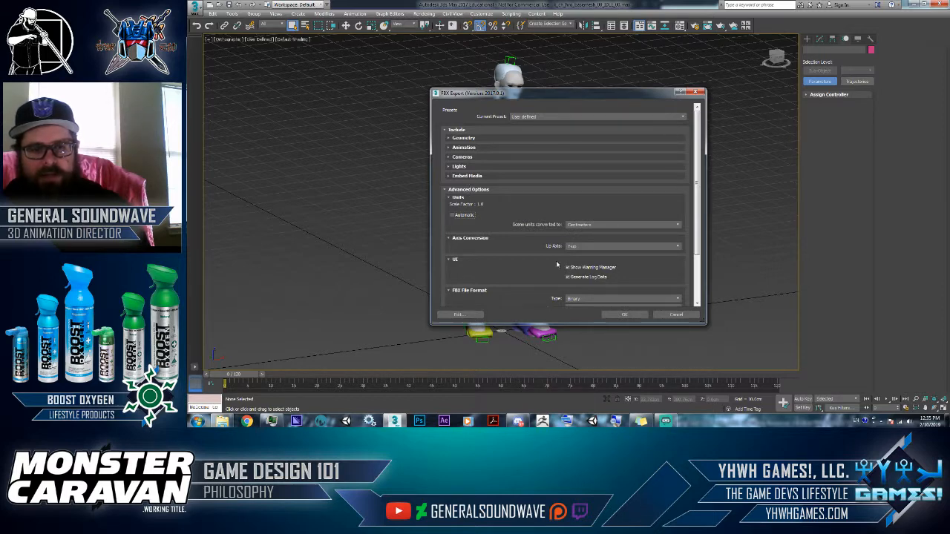
Exclude lights and cameras from the FBX export, leaving embedded media off.
left_click(459, 177)
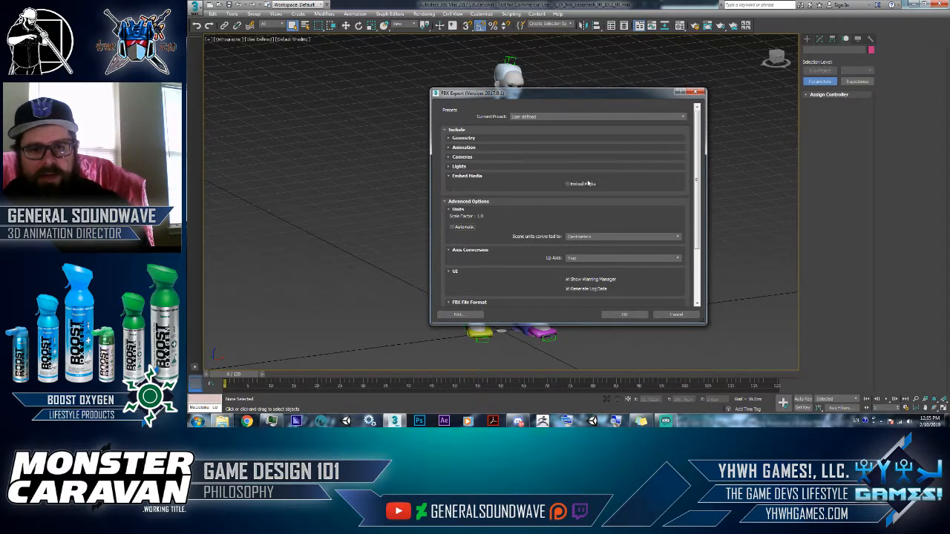
left_click(458, 166)
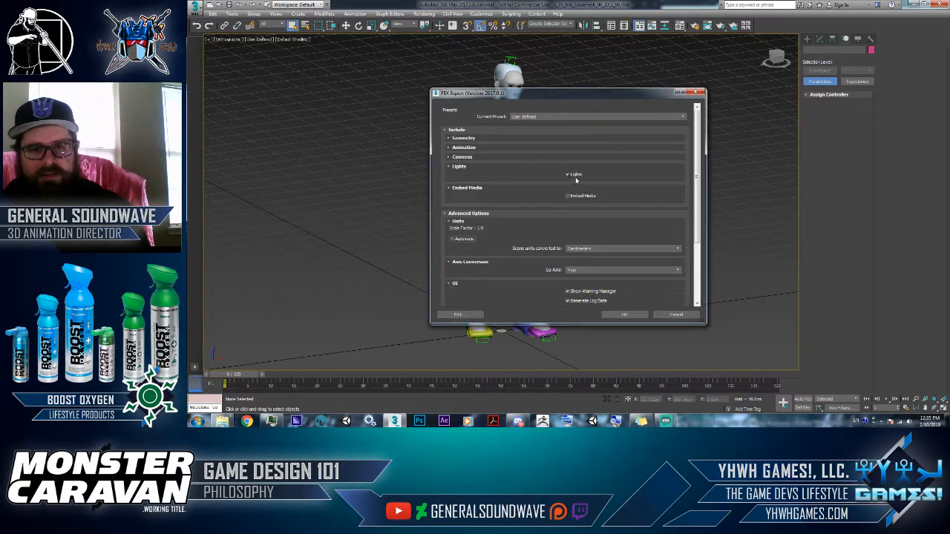
left_click(463, 157)
Expand the FBX animation and geometry options and turn off TurboSmooth, keeping Smoothing Groups and Animation enabled.
left_click(471, 148)
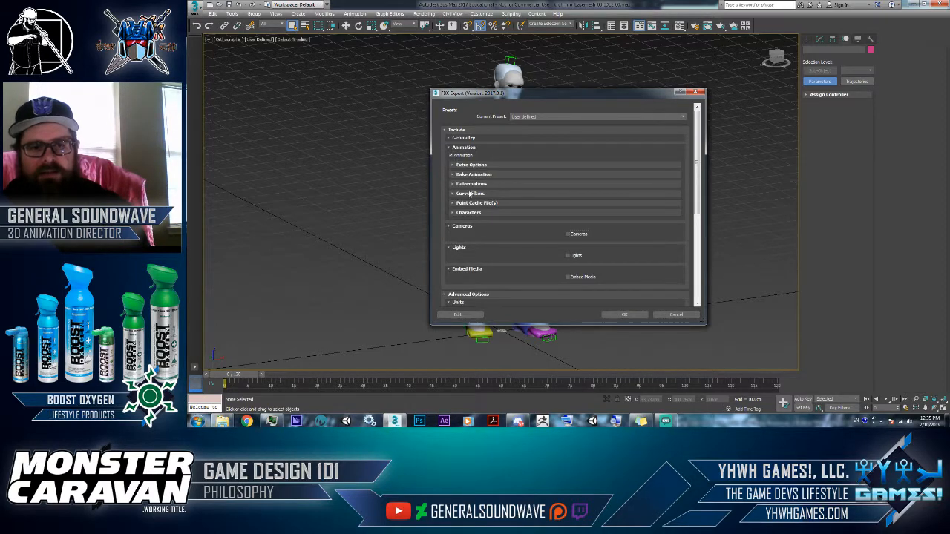
left_click(468, 140)
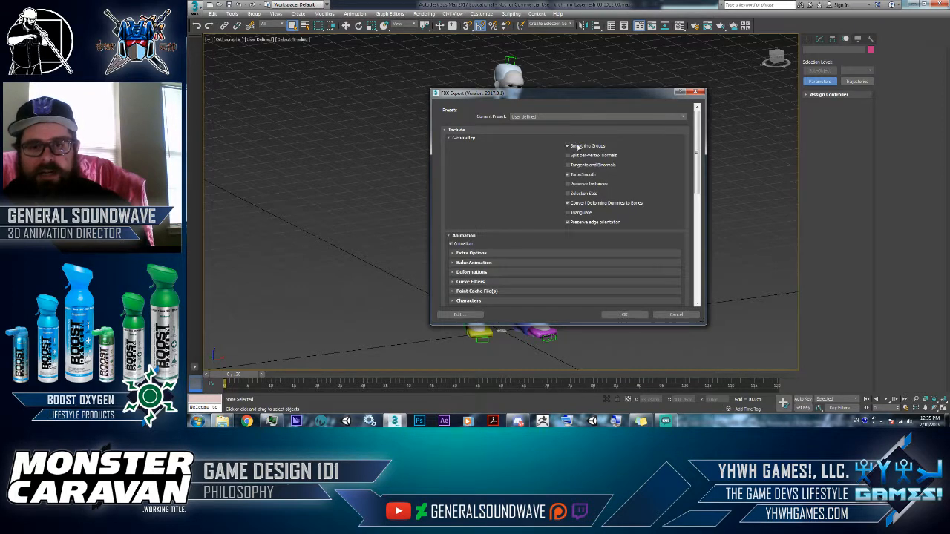
left_click(581, 147)
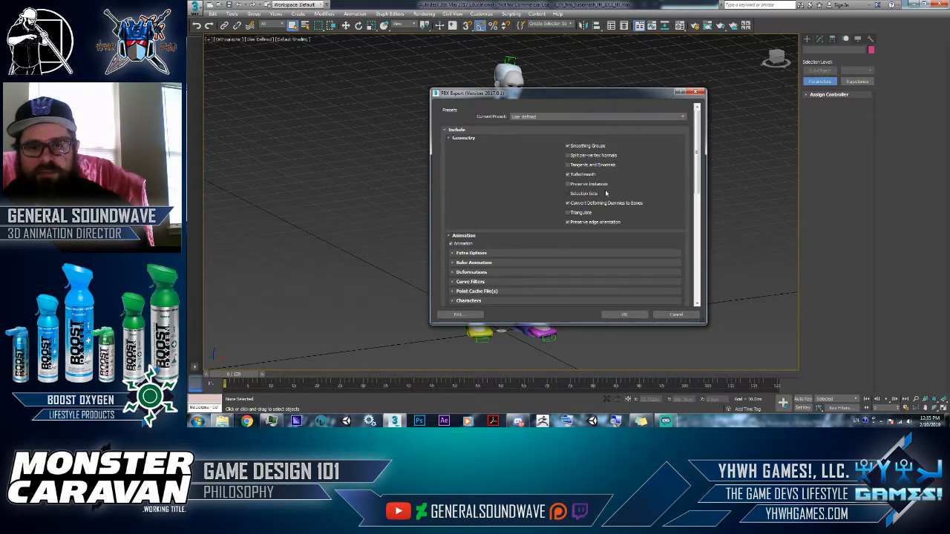
left_click(569, 174)
scroll(483, 253, "down", 5)
scroll(516, 233, "up", 3)
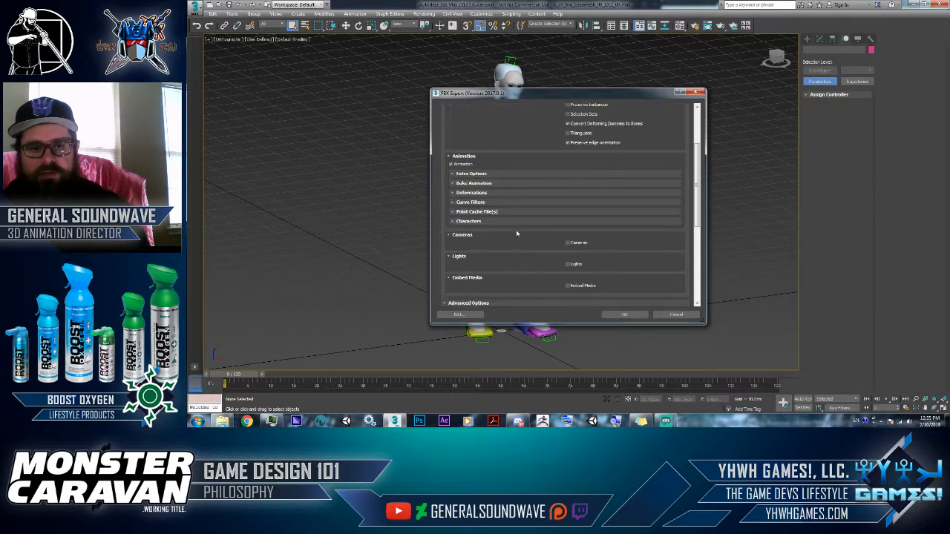
Examine the FBX animation export settings for Characters, Point Cache Files, Curve Filters, Deformations, Bake Animation and Extra Options.
left_click(469, 221)
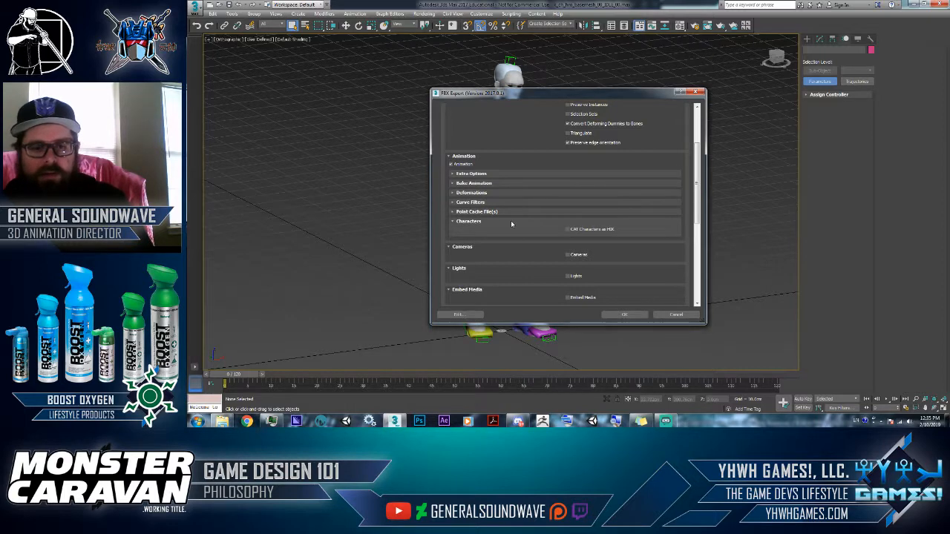
left_click(475, 211)
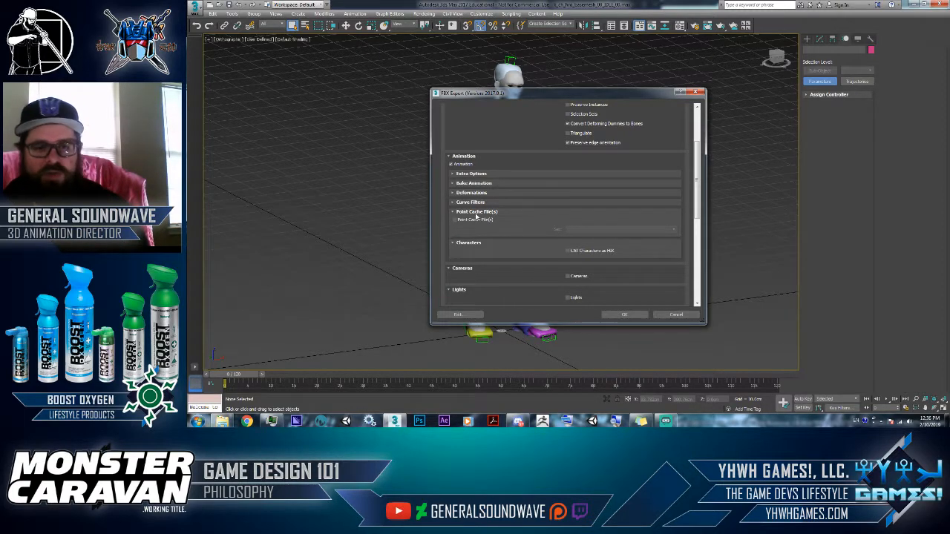
left_click(468, 202)
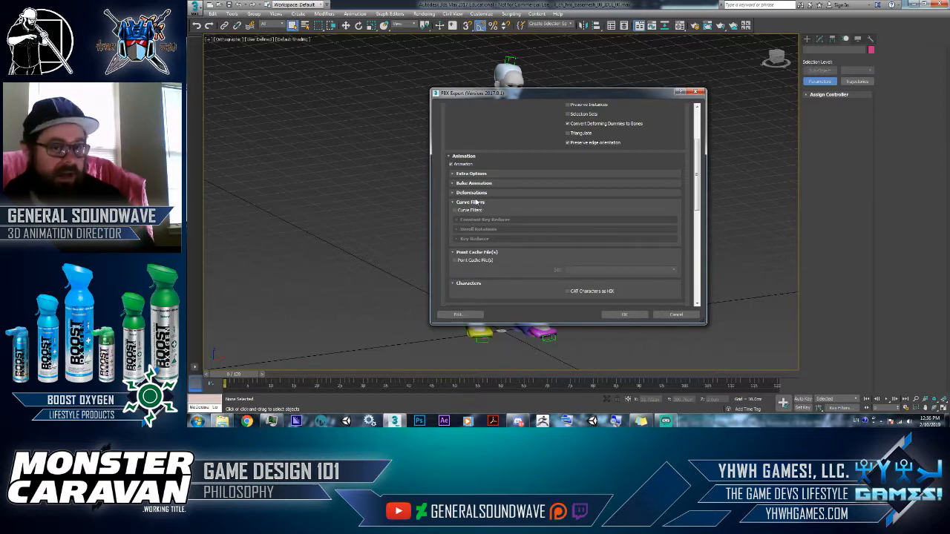
left_click(477, 195)
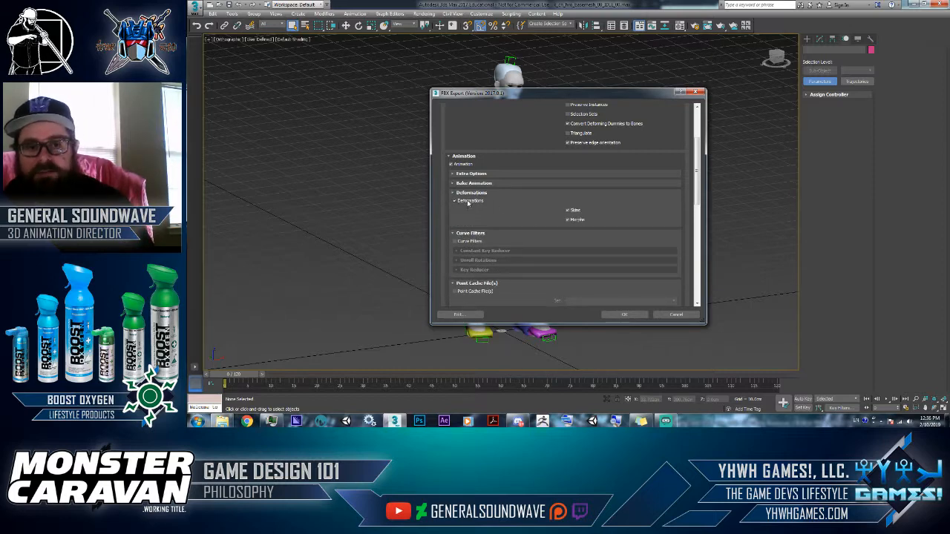
left_click_drag(496, 96, 632, 87)
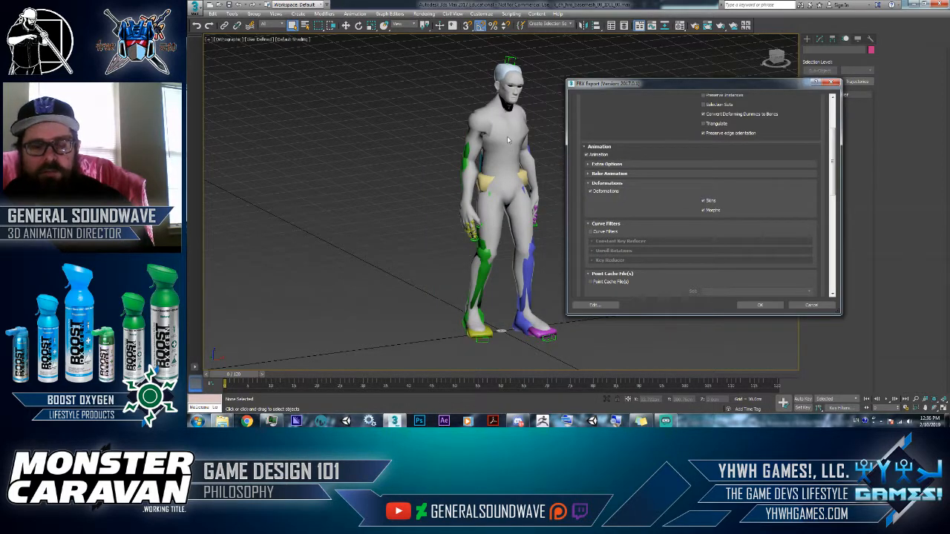
mouse_move(518, 421)
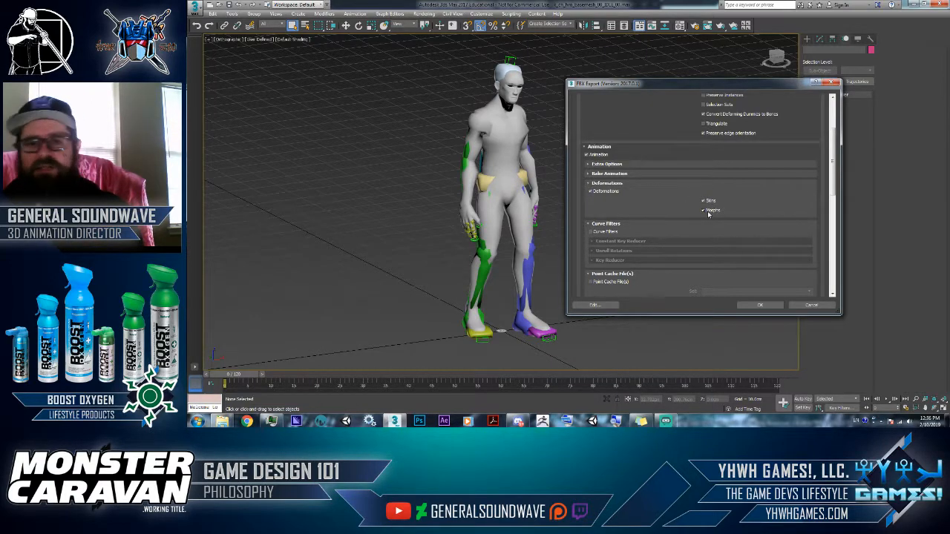
left_click(609, 175)
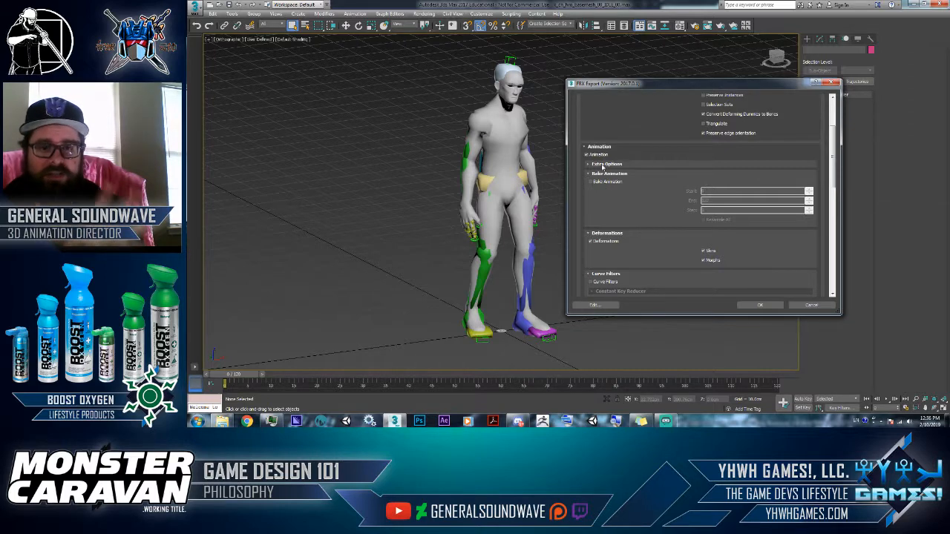
left_click(604, 165)
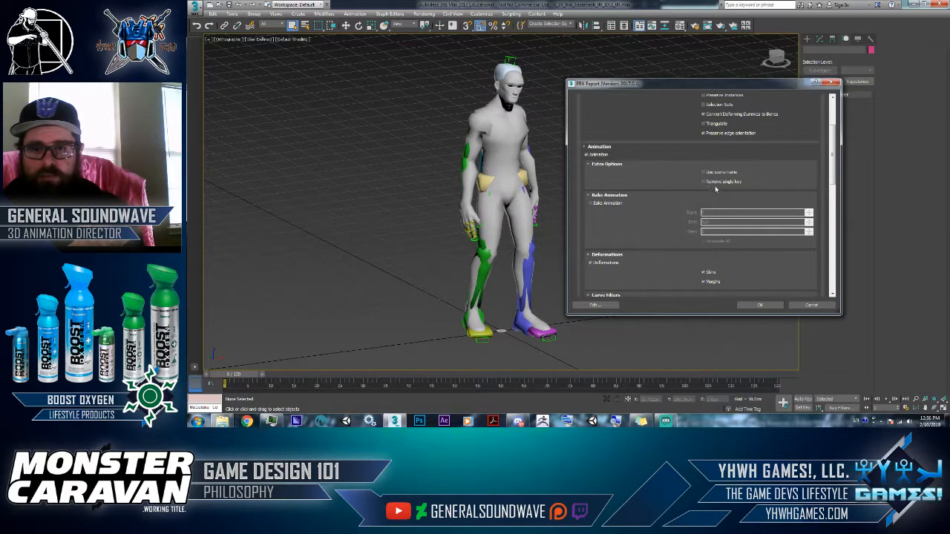
Run the FBX export with the chosen geometry and animation settings, and close the export report.
scroll(690, 193, "up", 3)
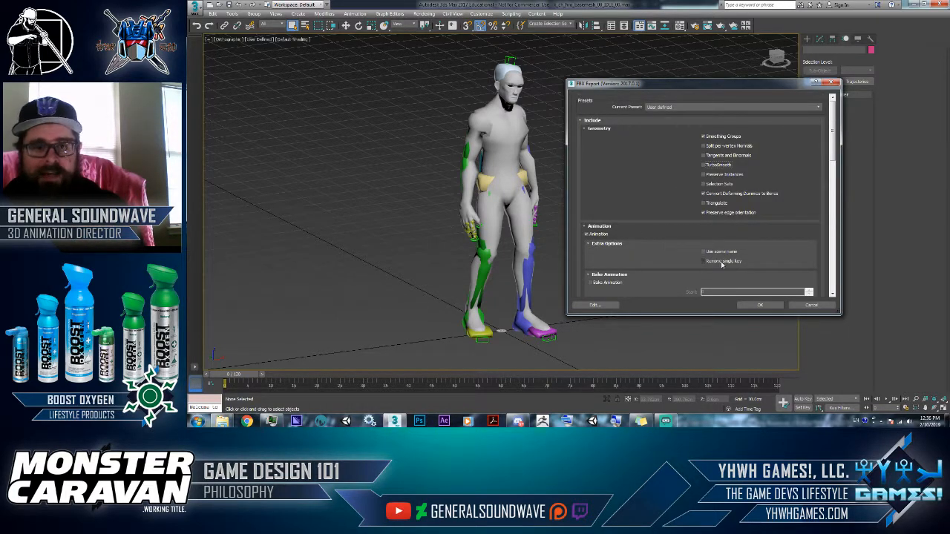
left_click(763, 304)
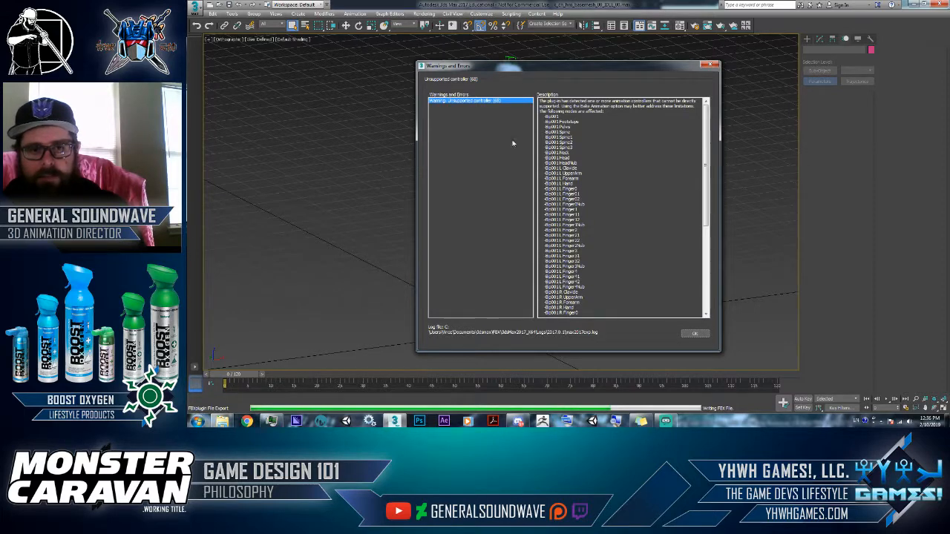
left_click(681, 335)
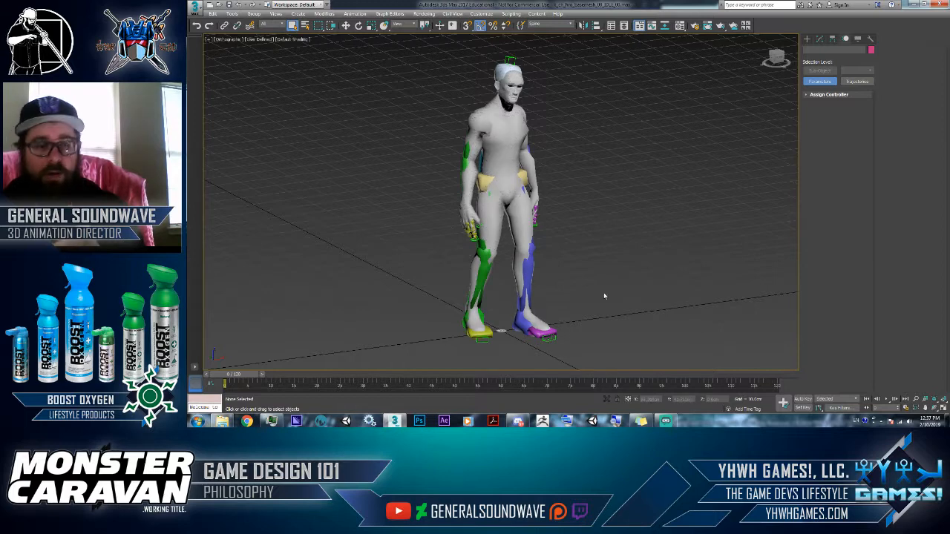
Start another scene export and rename the existing k_chm_baseMesh_00_00 file in the Export folder to k_chm_baseMesh_IDLE_00_00.
left_click(195, 6)
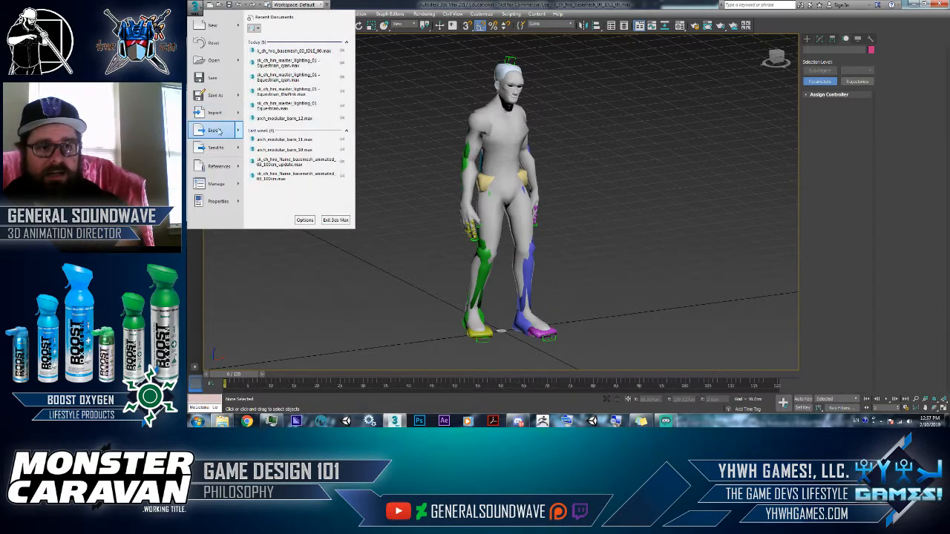
left_click(215, 130)
left_click(262, 60)
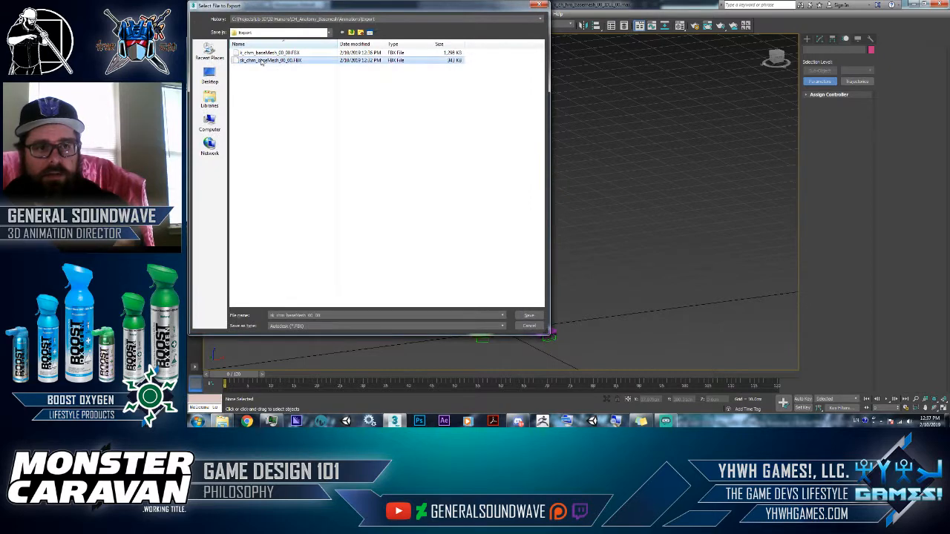
left_click(257, 62)
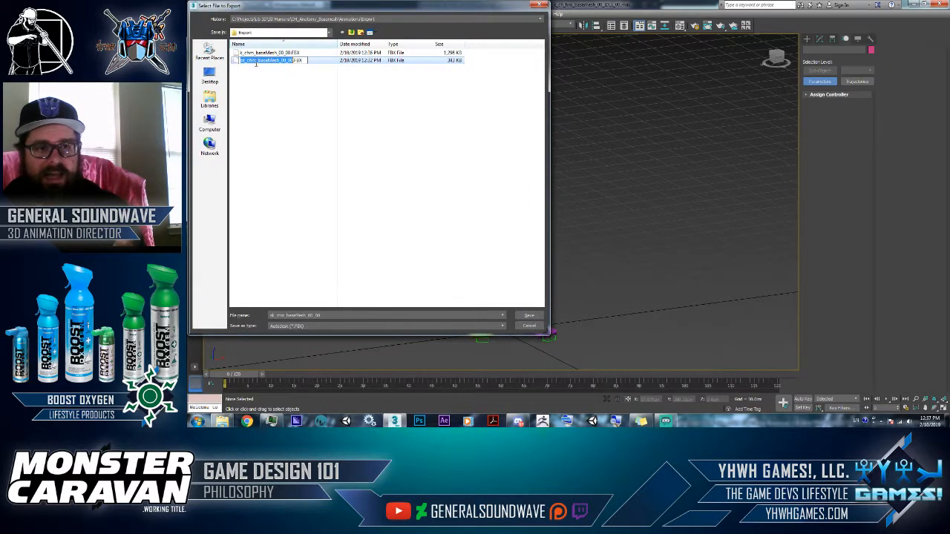
left_click_drag(257, 63, 268, 65)
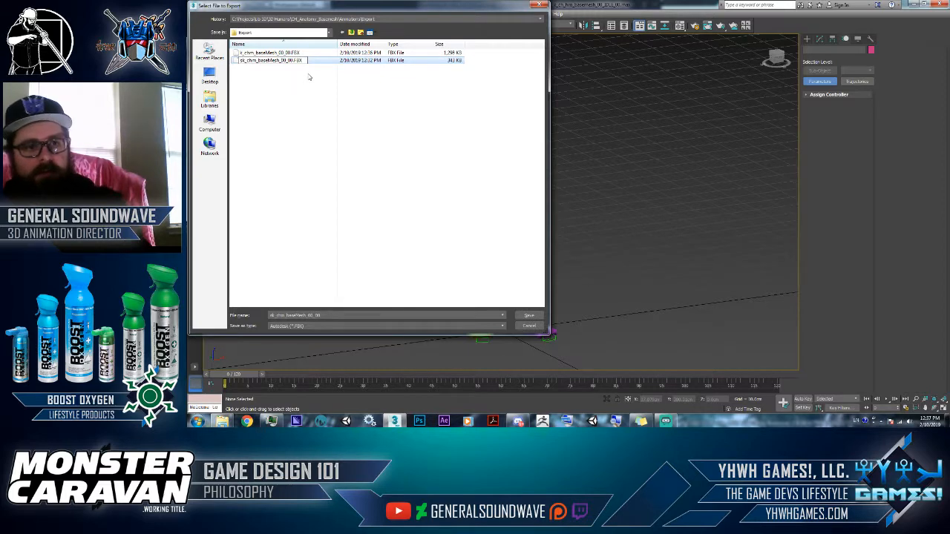
left_click(275, 53)
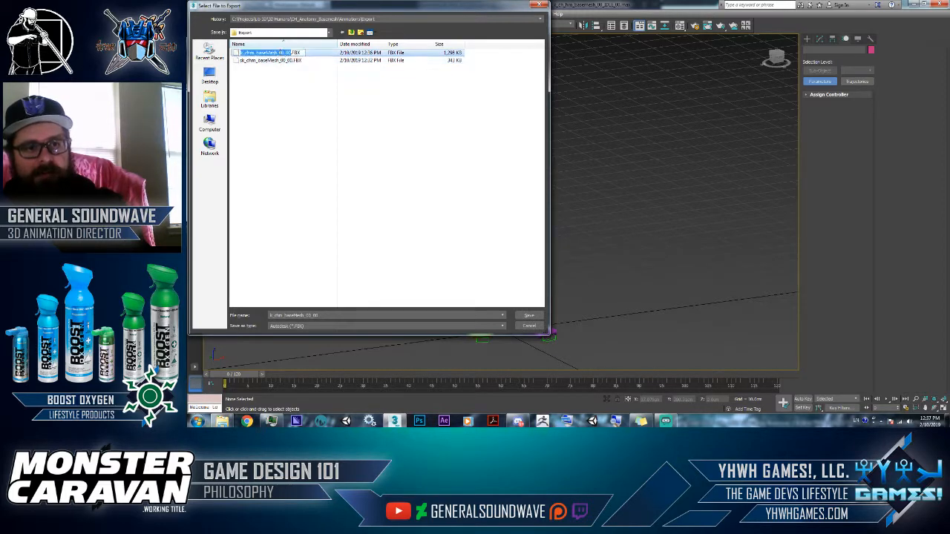
type("_")
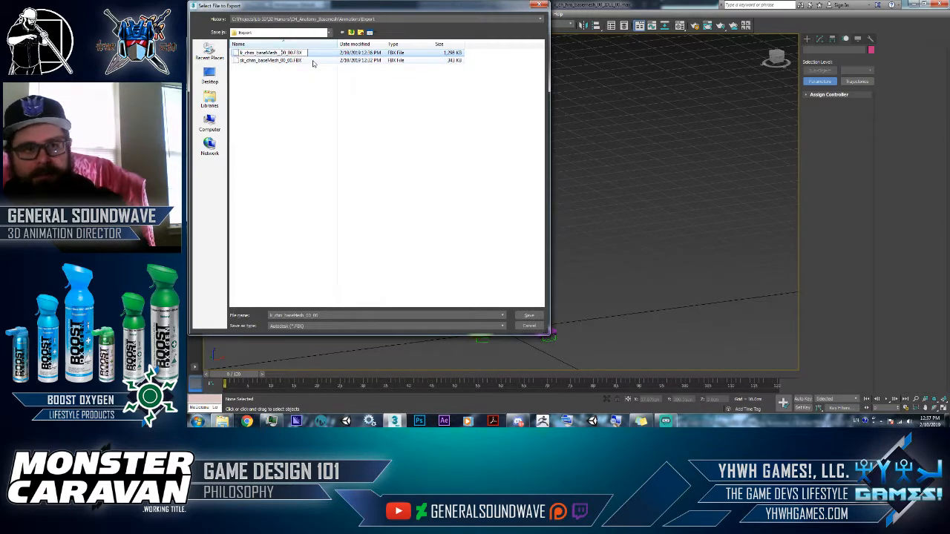
key("BackSpace")
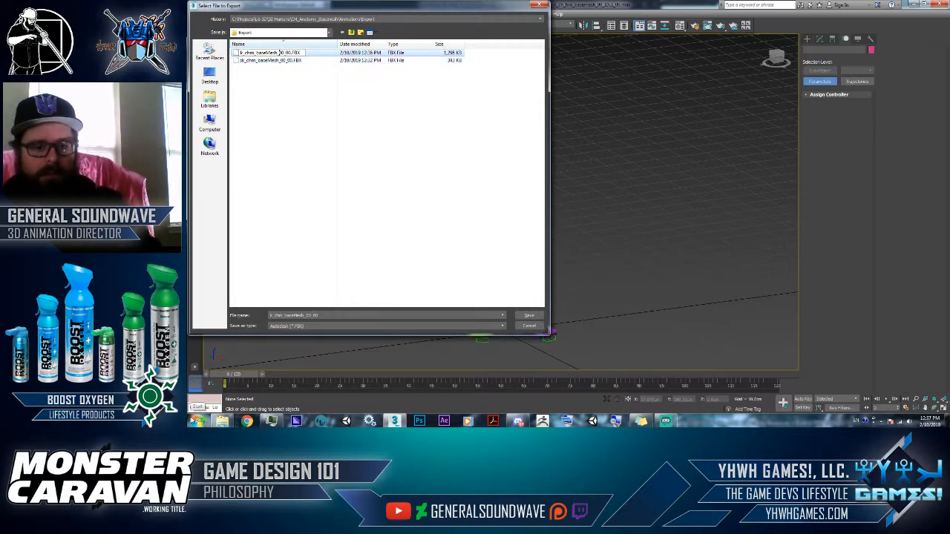
type("ID_")
type("LE_")
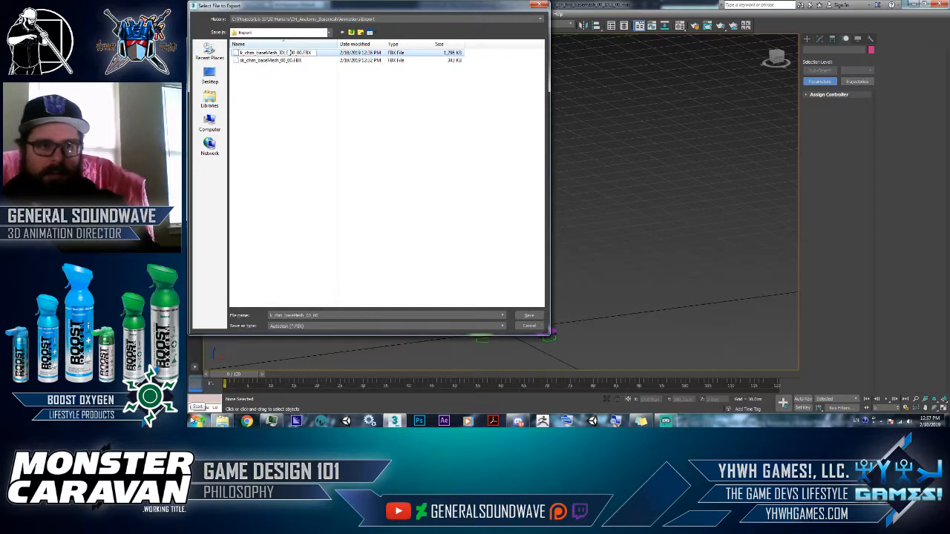
key("Return")
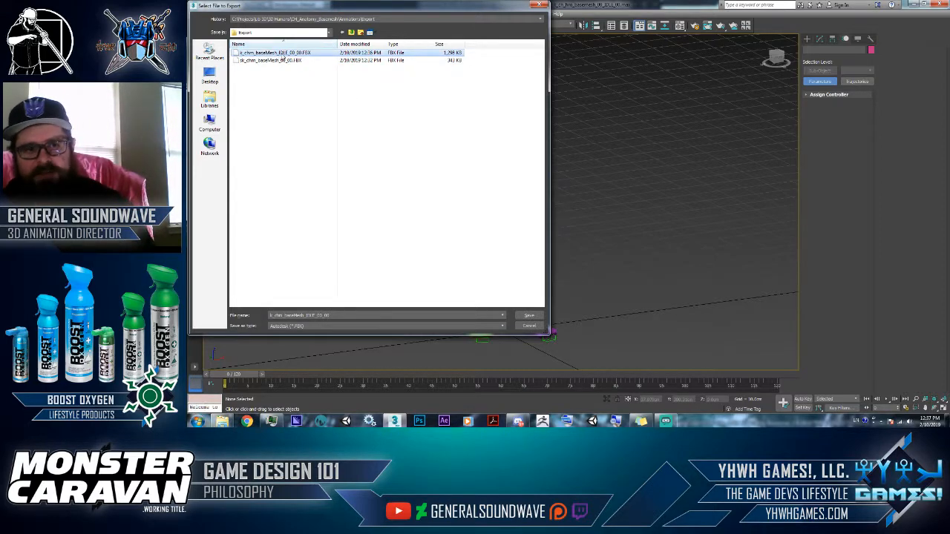
Export over k_chm_baseMesh_IDLE_00_00.FBX and turn off automatic units so the scene units are converted to centimeters.
key("Return")
left_click(605, 241)
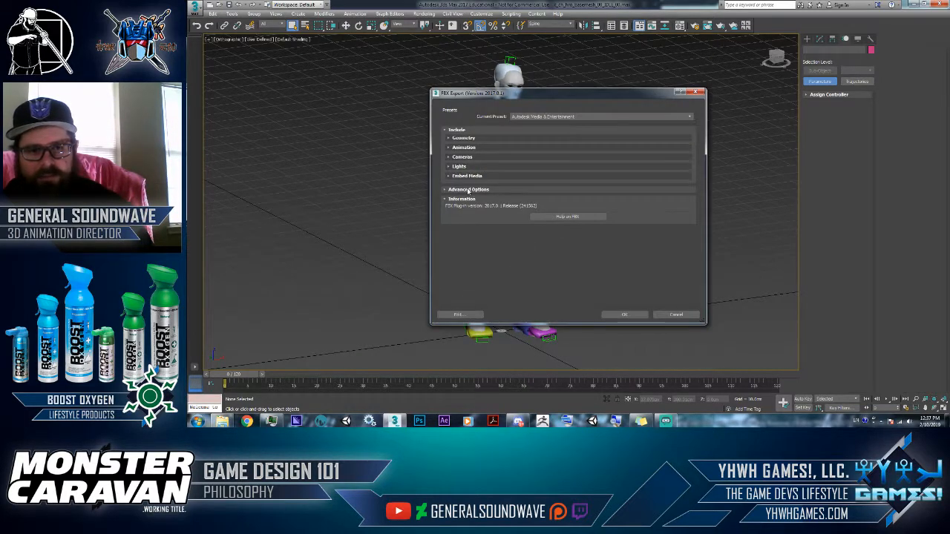
left_click(468, 190)
left_click(464, 216)
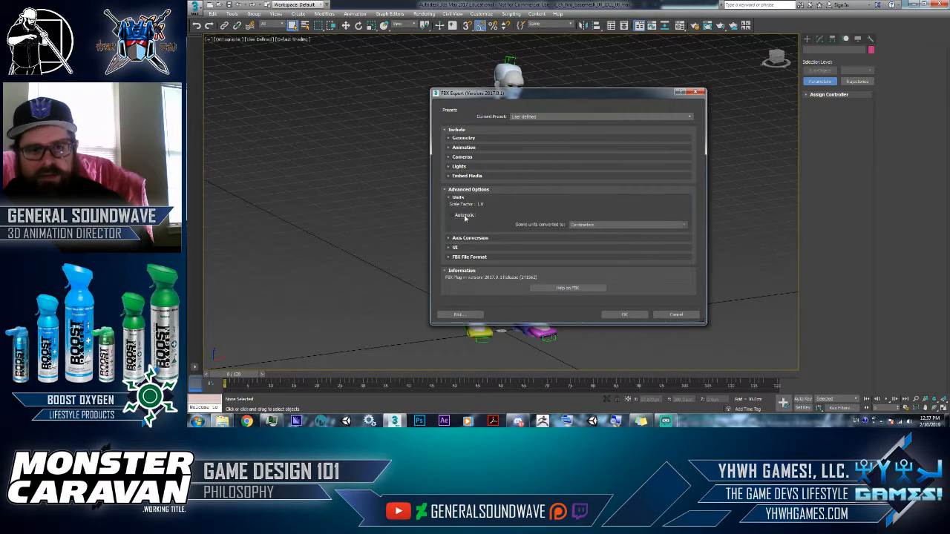
Check the animation and geometry options, then run the idle animation's FBX export and close the report.
left_click(463, 147)
left_click(463, 138)
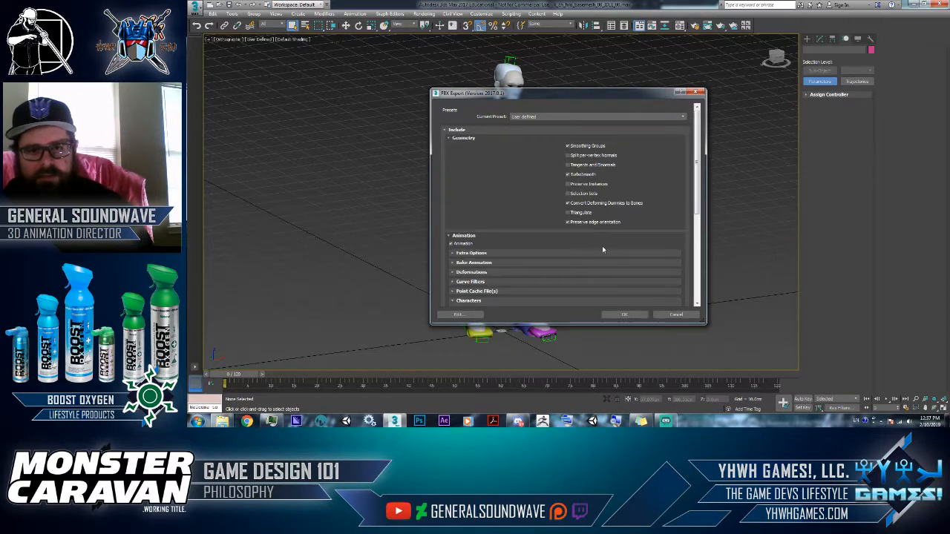
left_click(624, 315)
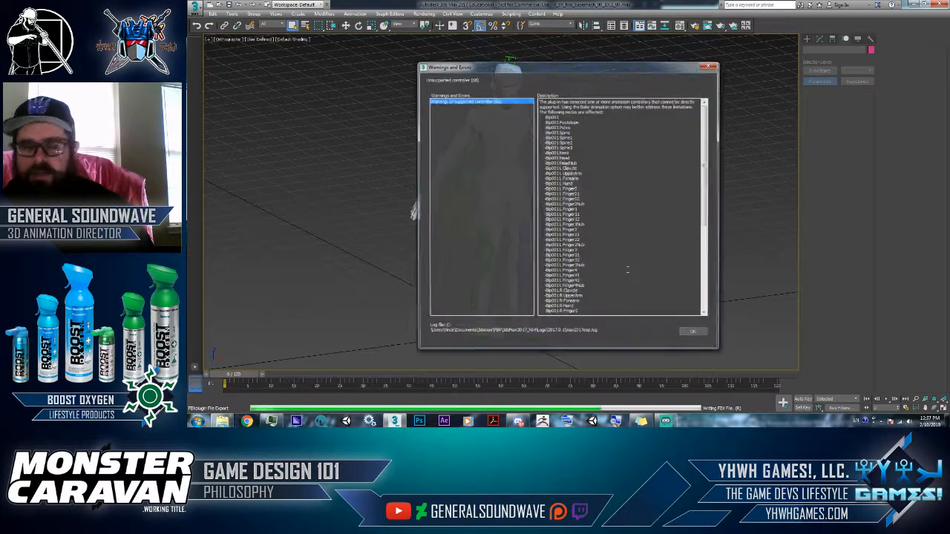
left_click(693, 334)
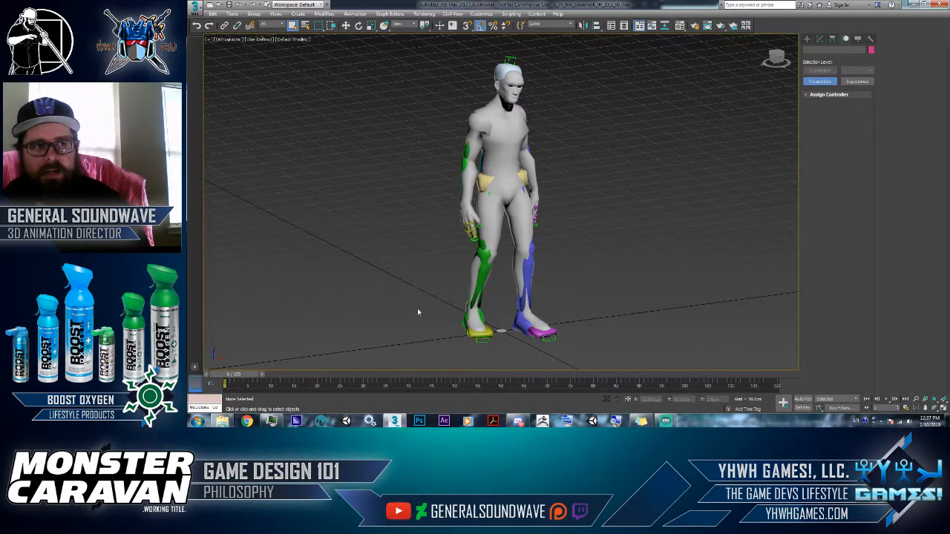
left_click(666, 420)
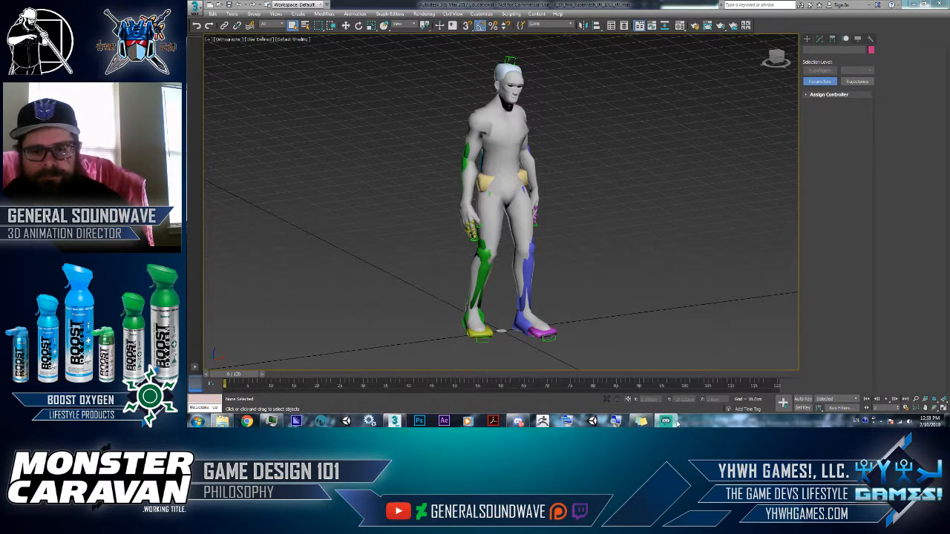